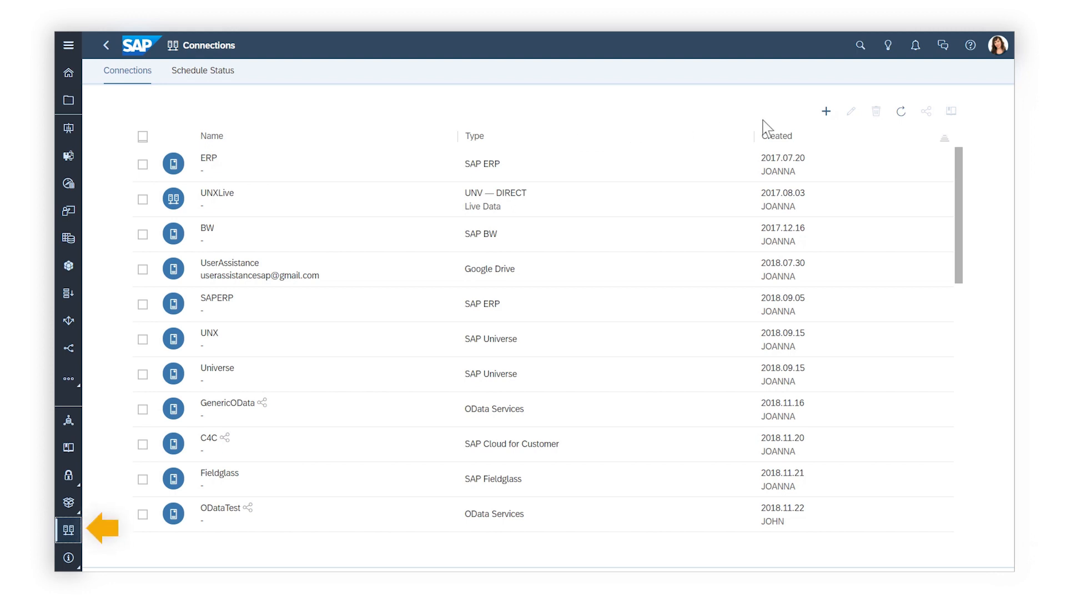
# - Browse the data sources offered for a new connection, then close the list without choosing one
pyautogui.click(826, 111)
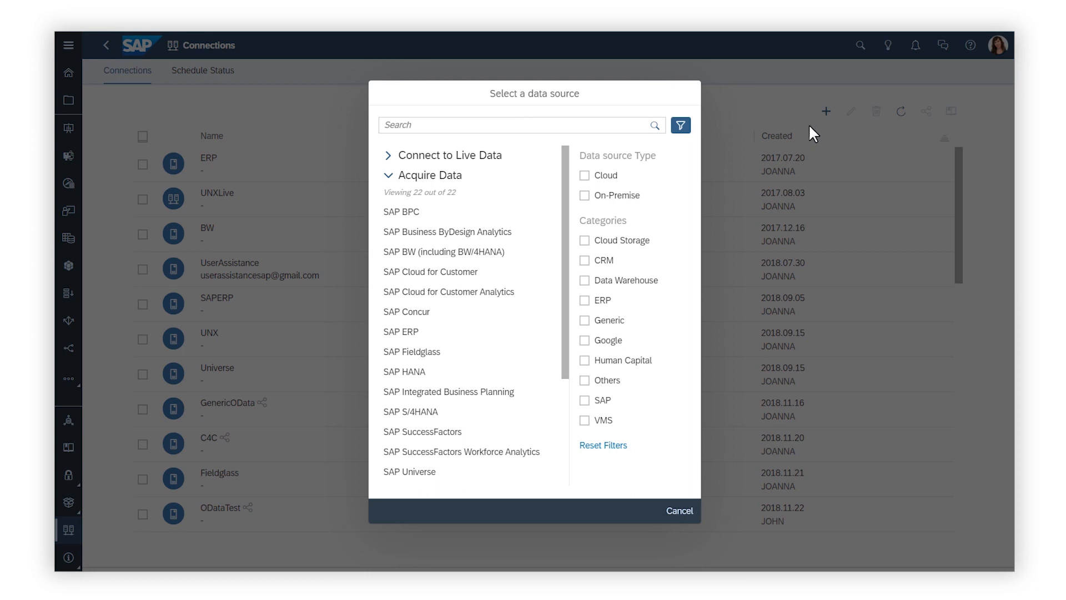
pyautogui.click(679, 510)
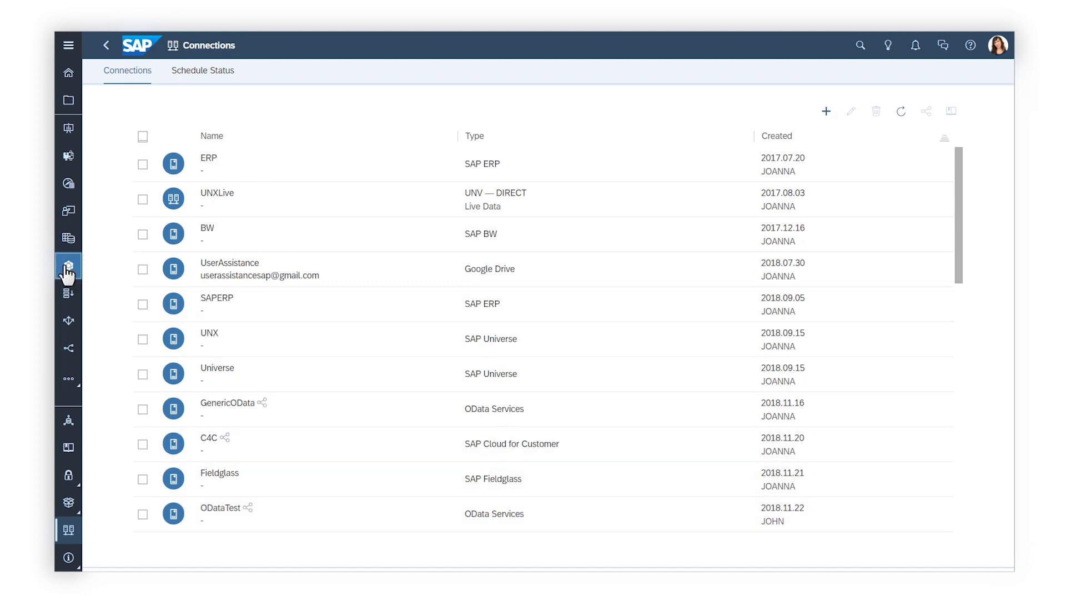
# - Start a new model from a data source in the Modeler and try the Cloud and On-Premise type filters on the source list
pyautogui.click(67, 267)
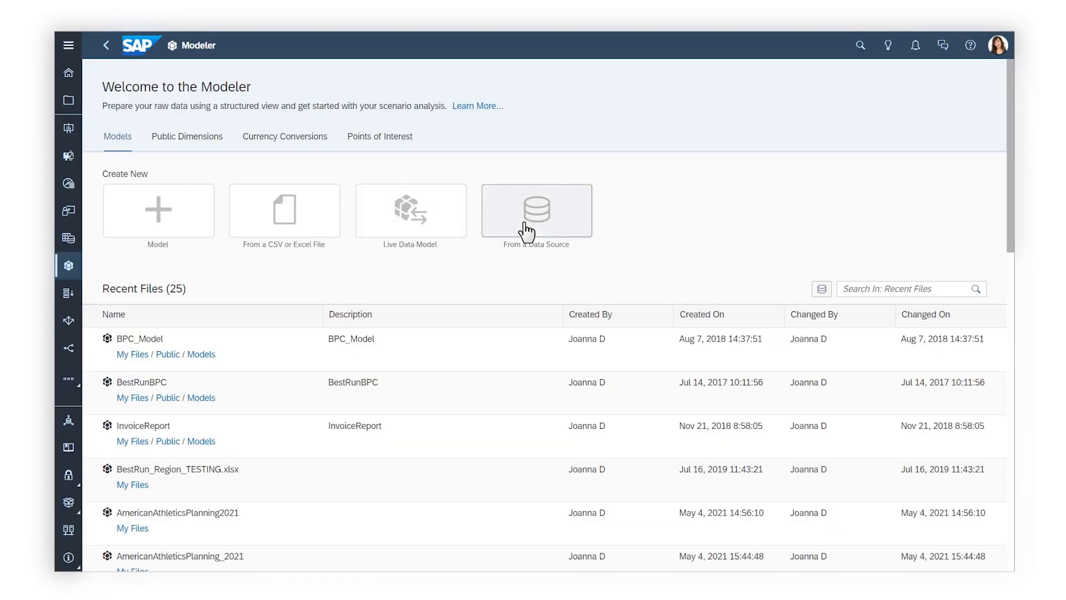
pyautogui.click(499, 230)
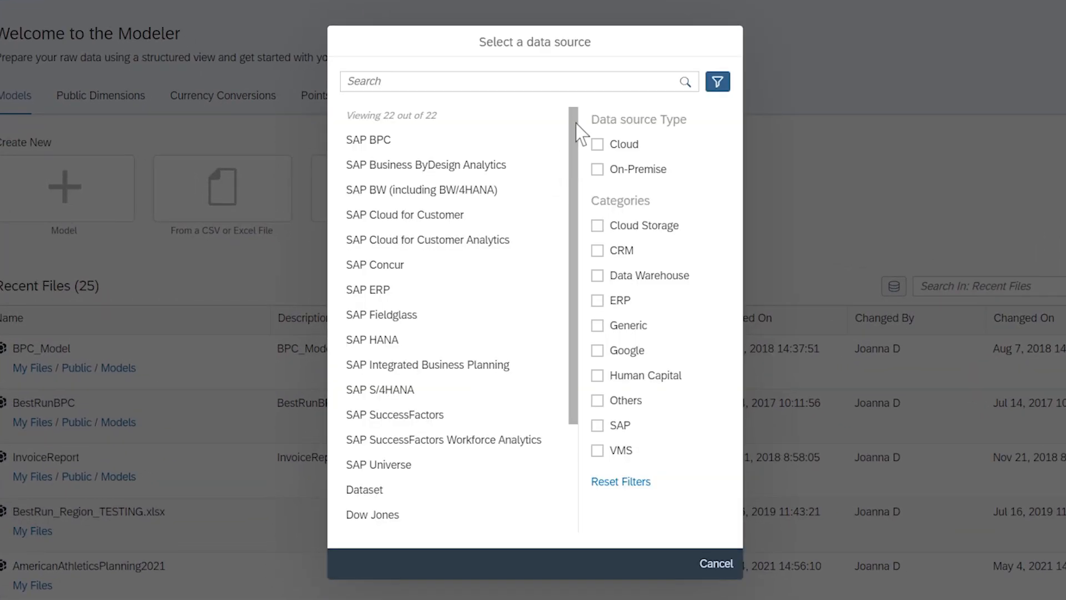
pyautogui.click(598, 144)
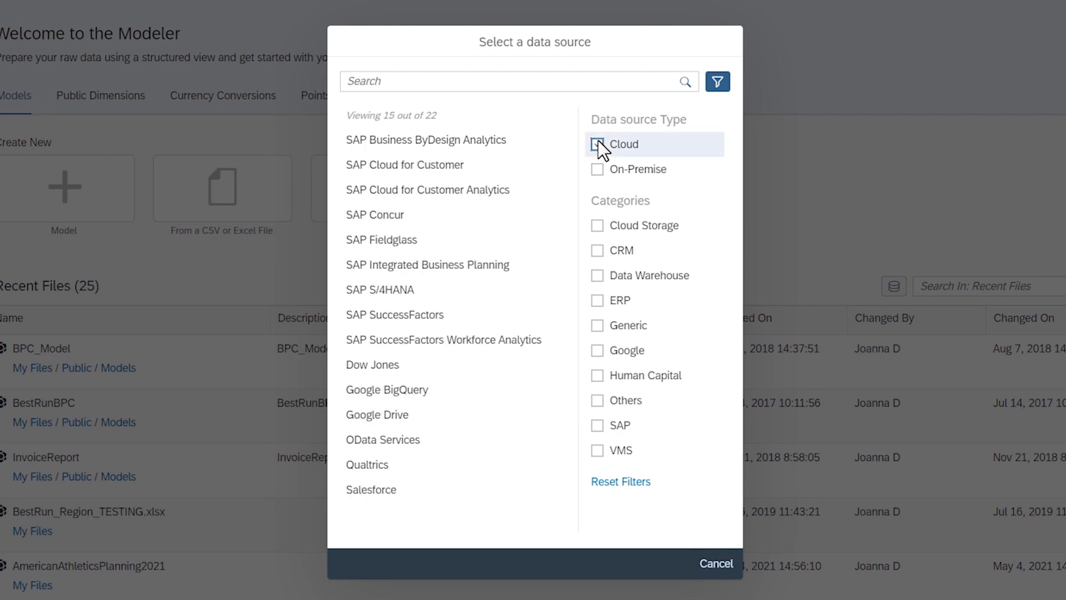
pyautogui.click(598, 141)
pyautogui.click(595, 170)
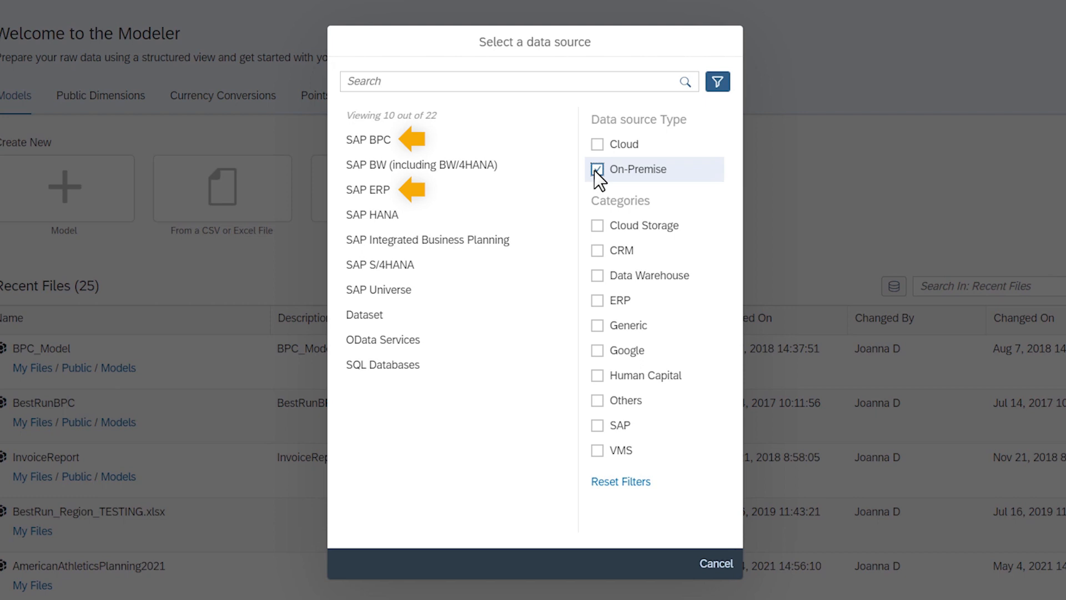
pyautogui.click(596, 170)
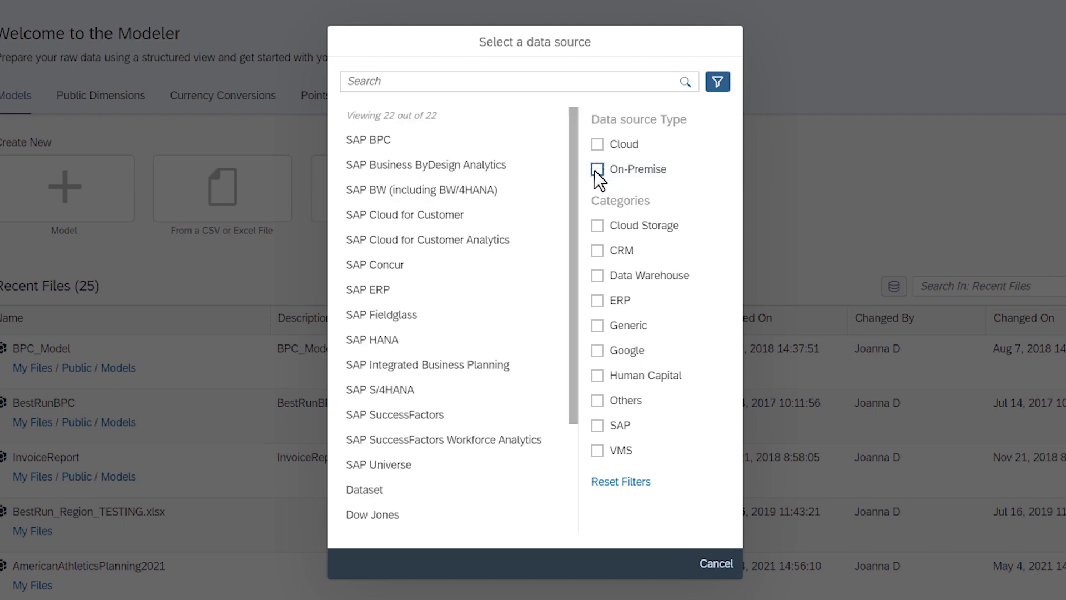
pyautogui.click(599, 326)
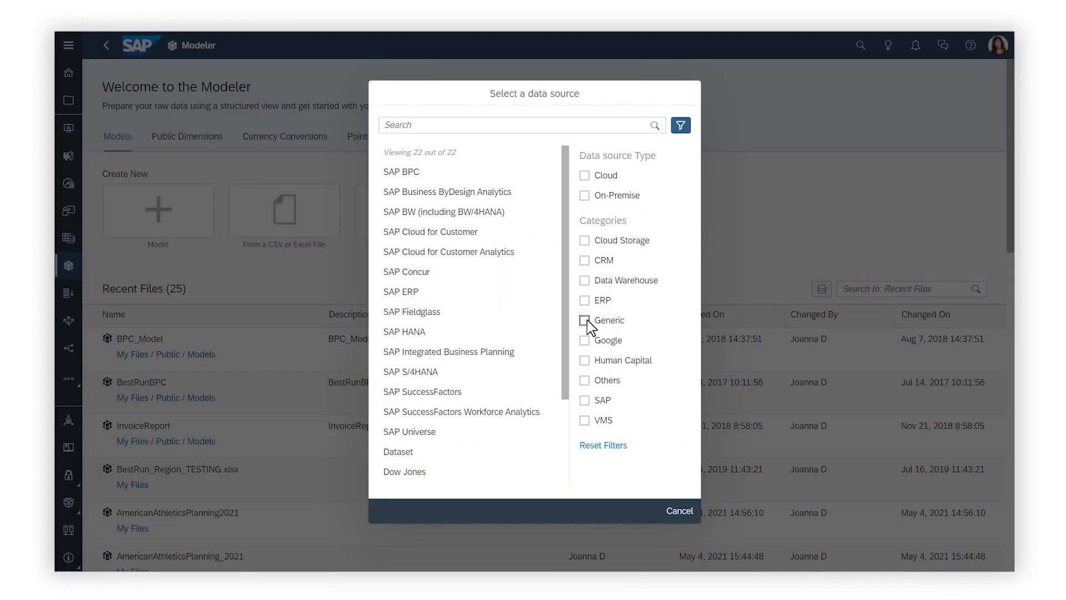
# - Choose SAP Business ByDesign Analytics as the source and start creating a new connection for it
pyautogui.click(444, 191)
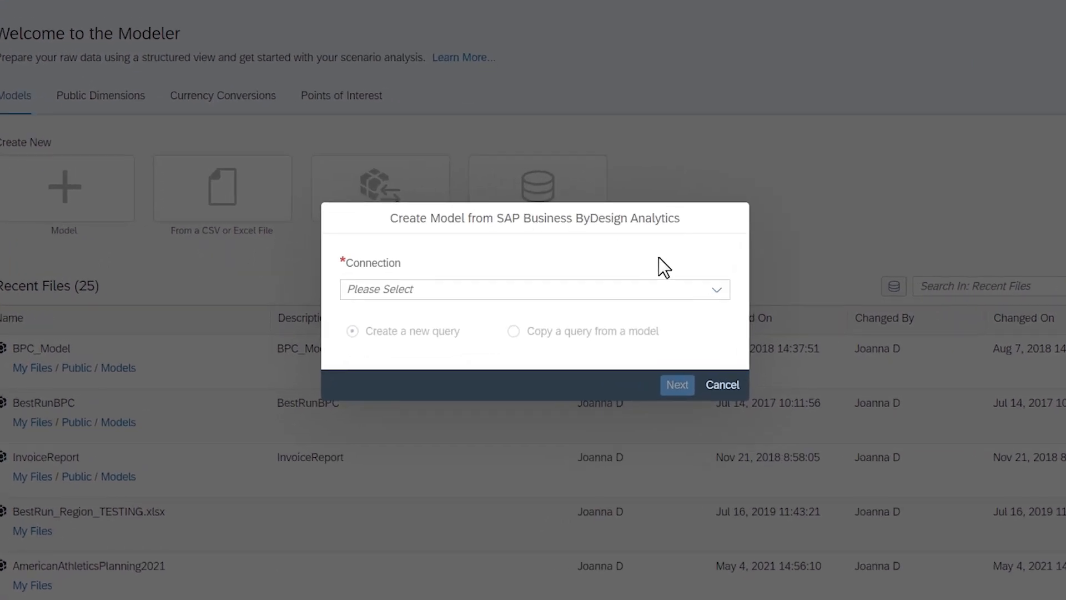
pyautogui.click(716, 290)
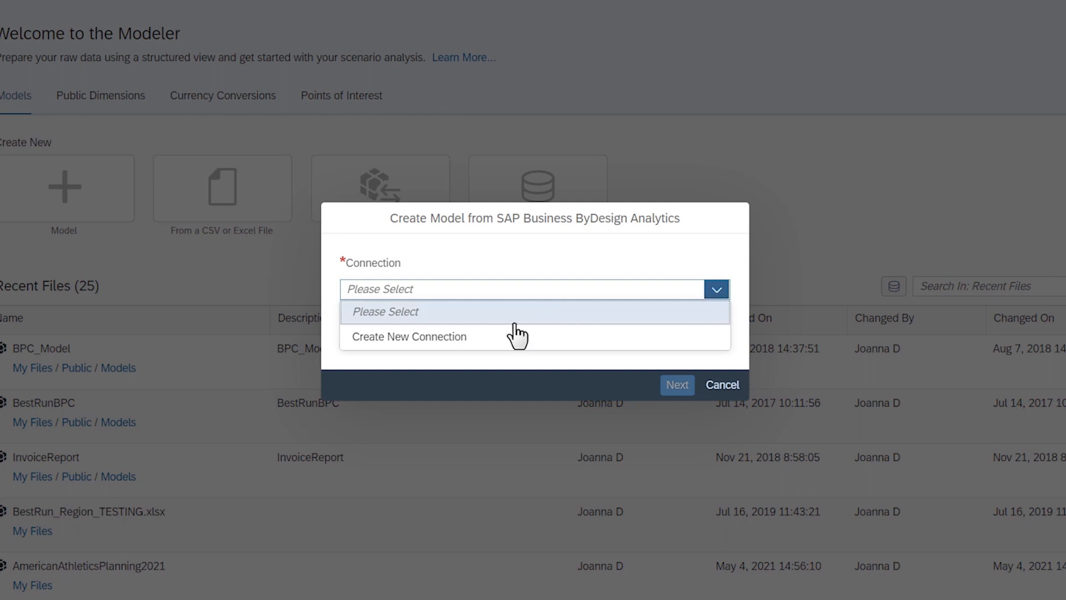
pyautogui.click(472, 338)
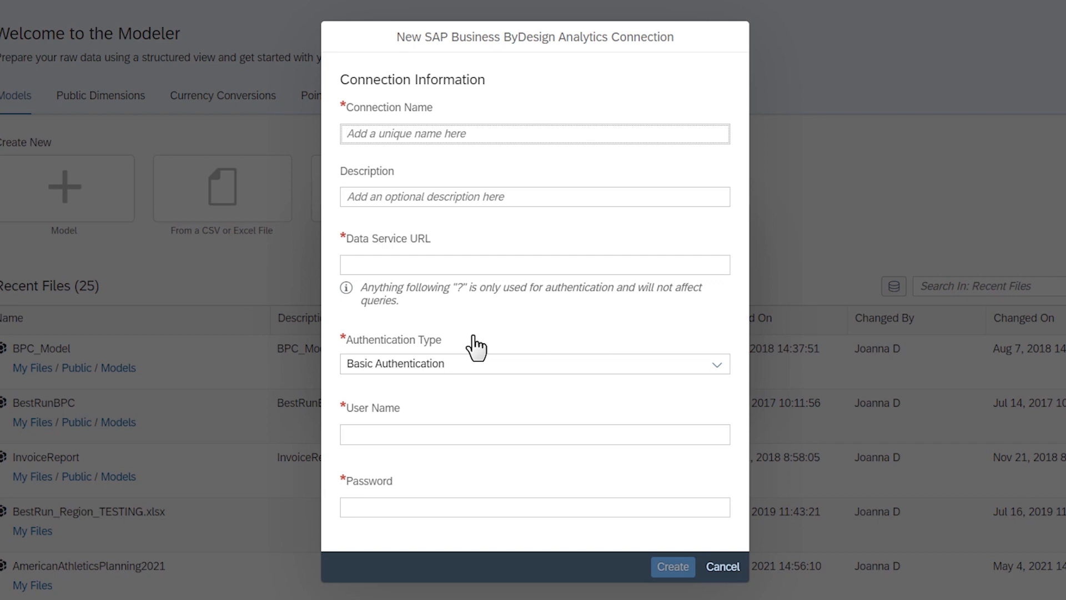
# - Name the connection ByDesign2021, paste the data service URL, and keep Basic Authentication as the authentication type
pyautogui.write('ByDesign2')
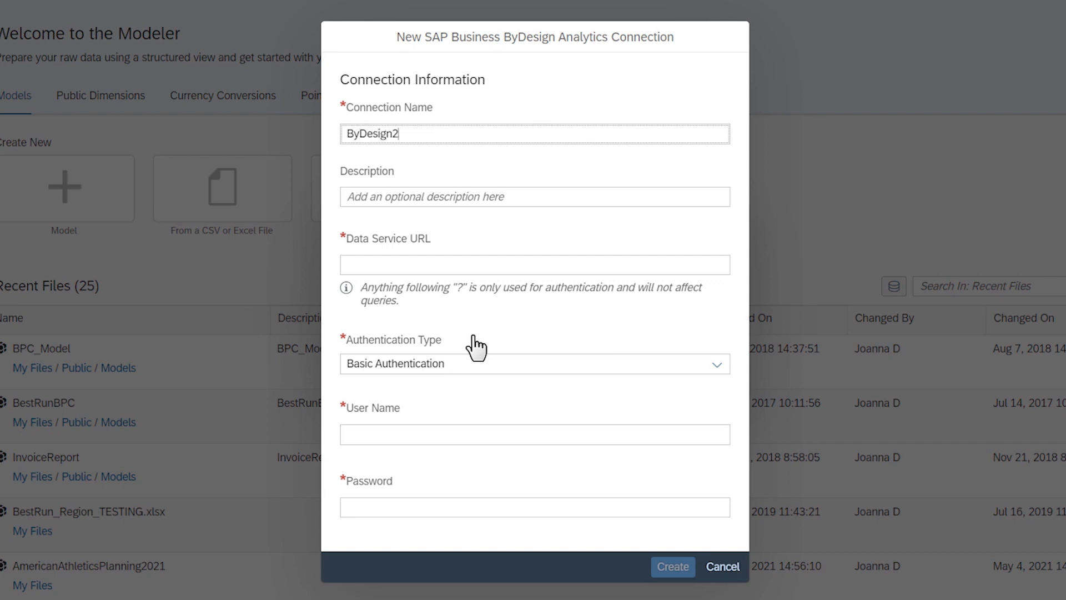
pyautogui.write('021')
pyautogui.click(447, 329)
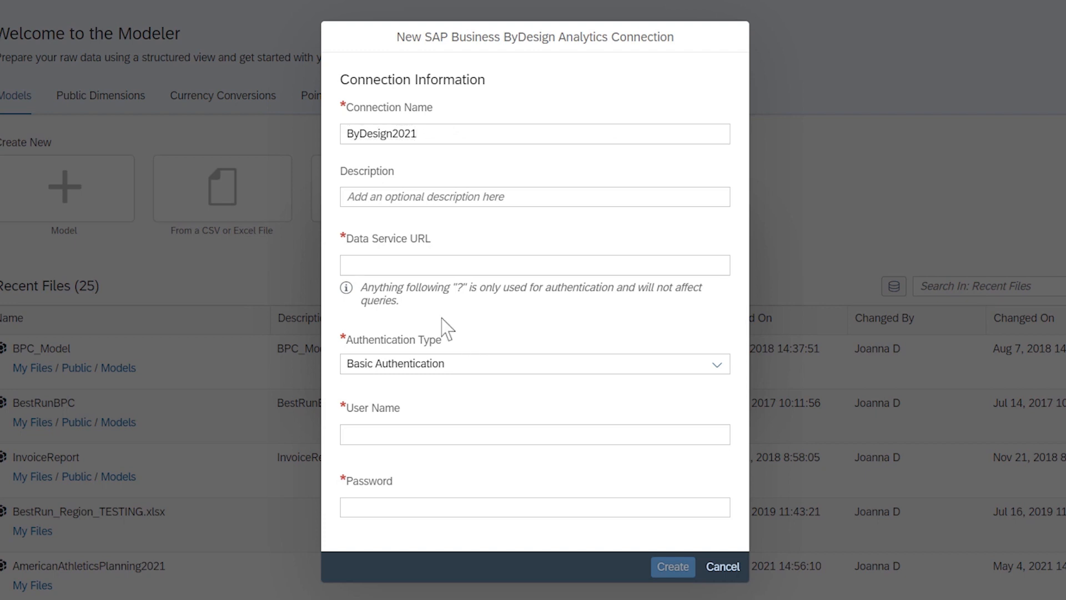
pyautogui.click(353, 266)
pyautogui.write('https://myvlab.sapbydesign.com/sap/byd/odata/')
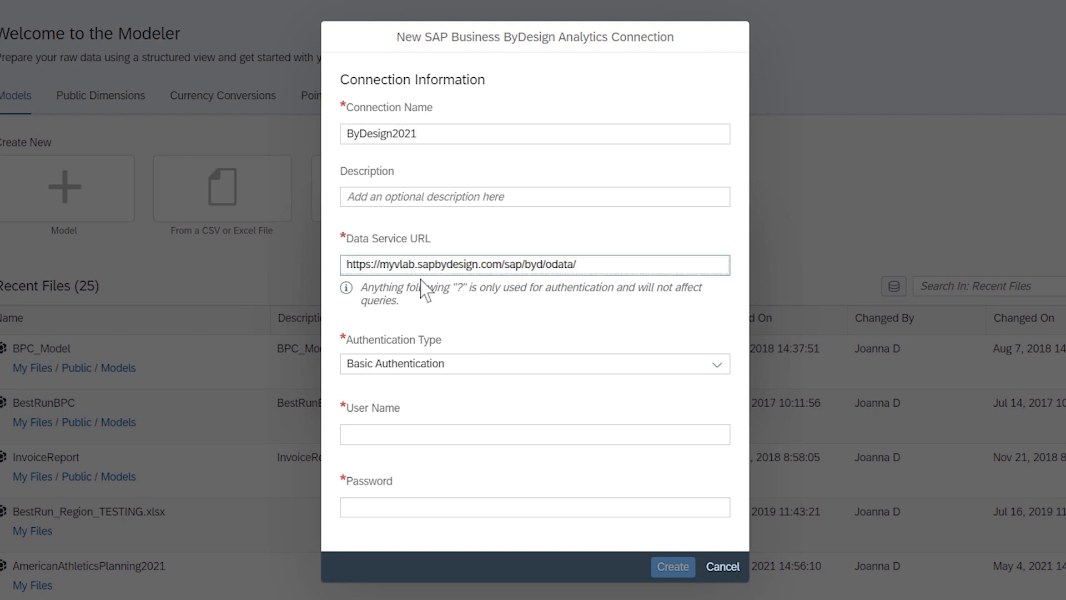
pyautogui.click(715, 366)
pyautogui.click(592, 388)
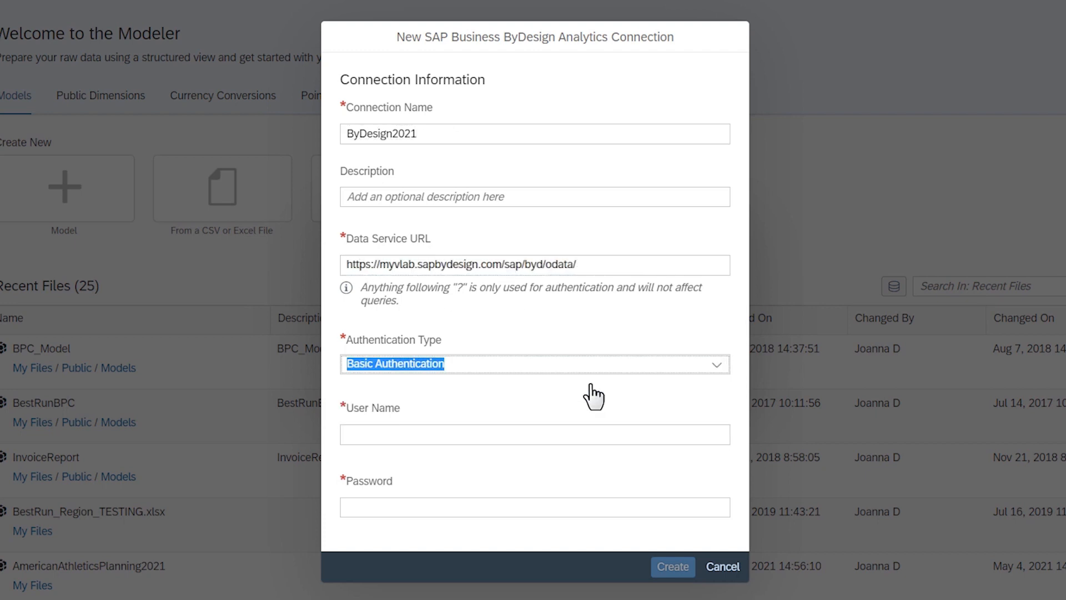
# - Enter the account user name and password, then create the connection
pyautogui.click(426, 434)
pyautogui.write('Joanna')
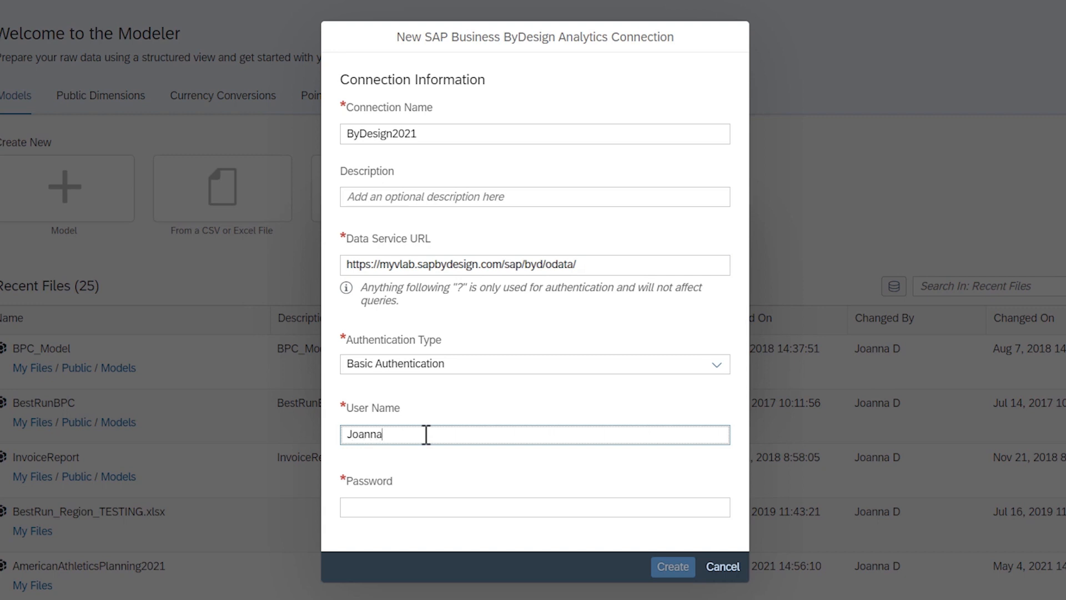
pyautogui.click(394, 505)
pyautogui.write('•••••••')
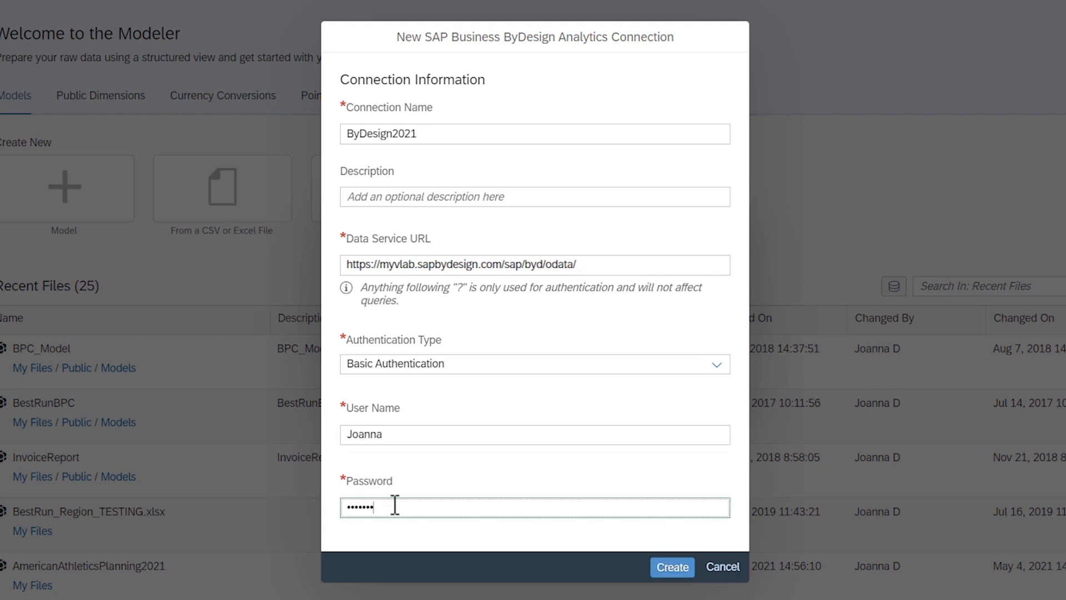
pyautogui.click(673, 567)
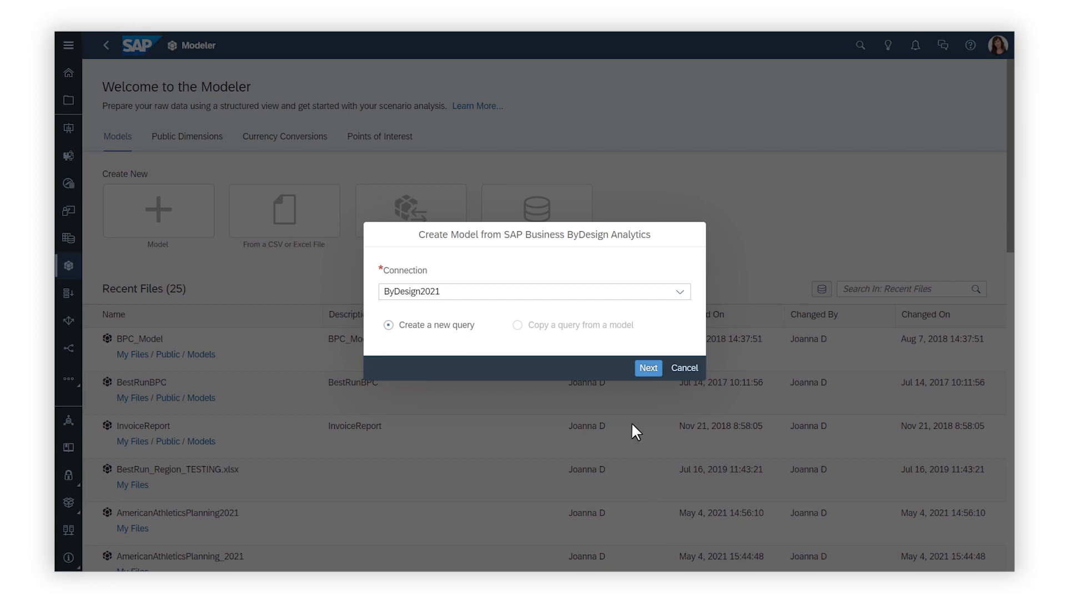
# - Create a new query on the ByDesign2021 connection named InvoiceVolumeQuery, based on the Invoice Volume source
pyautogui.click(647, 369)
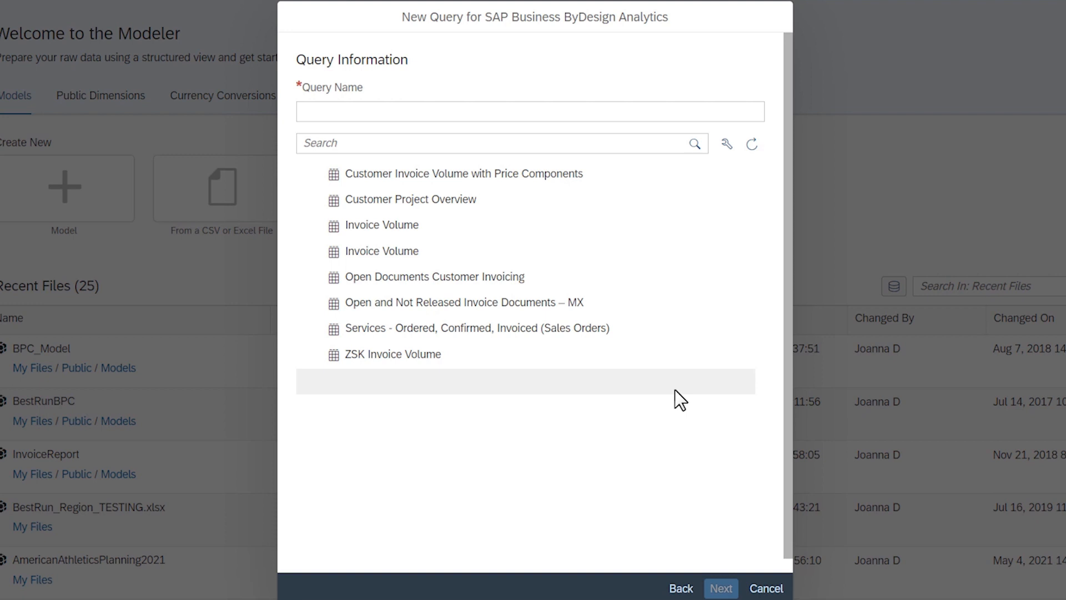
pyautogui.click(400, 226)
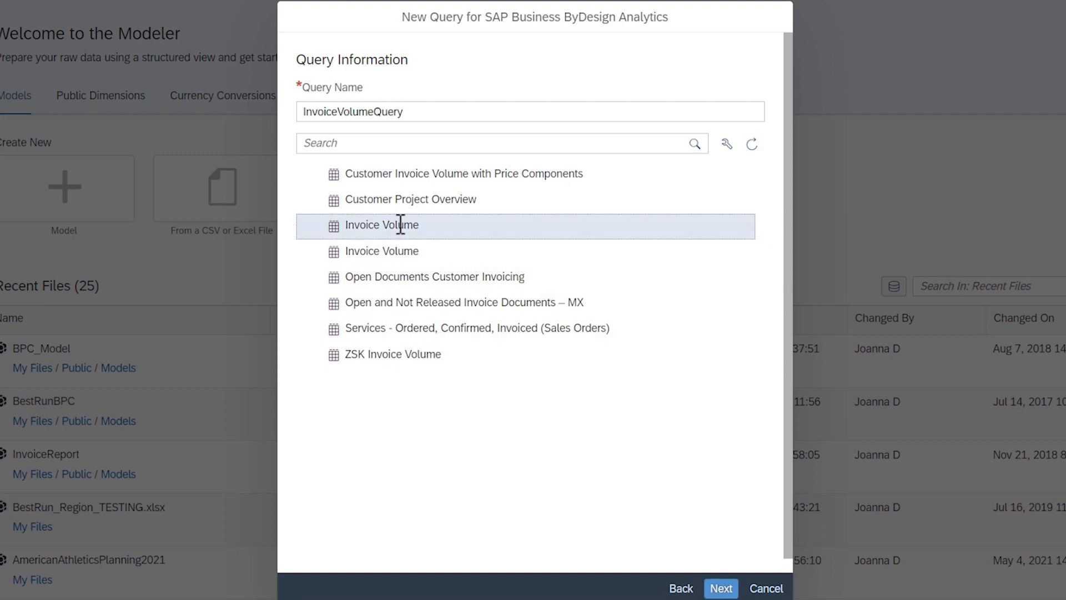
pyautogui.click(719, 587)
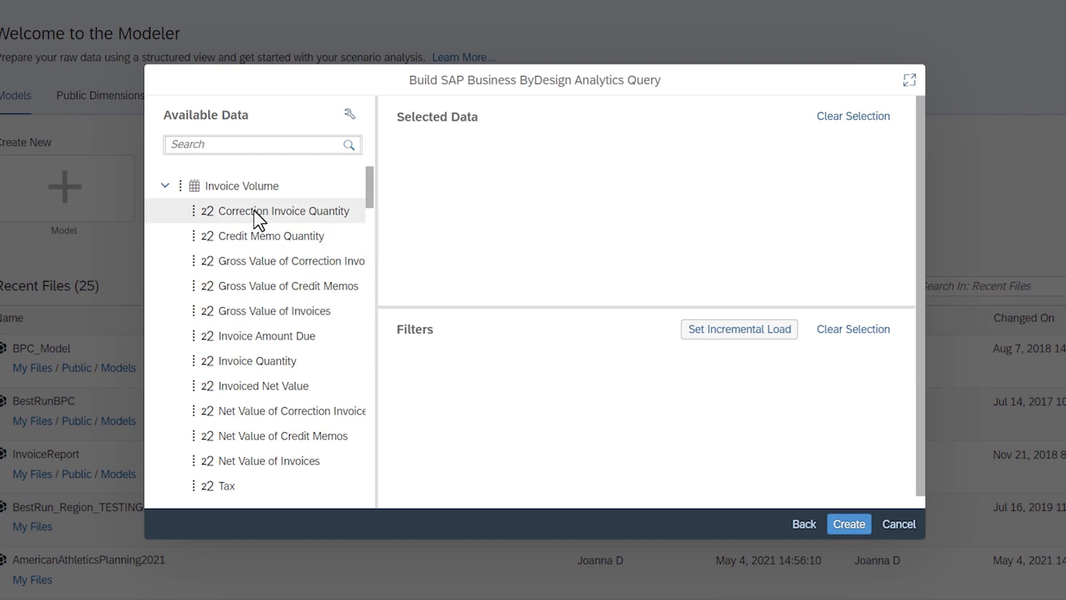
# - Build the query from all Invoice Volume fields and open the InvoiceVolumeQuery draft data
pyautogui.click(232, 185)
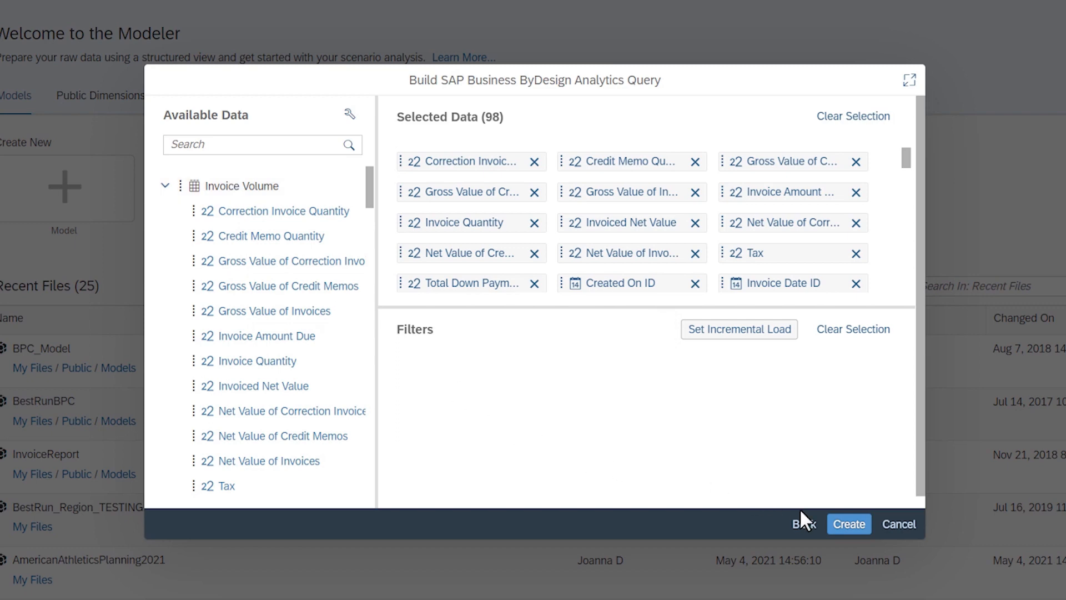
pyautogui.click(849, 524)
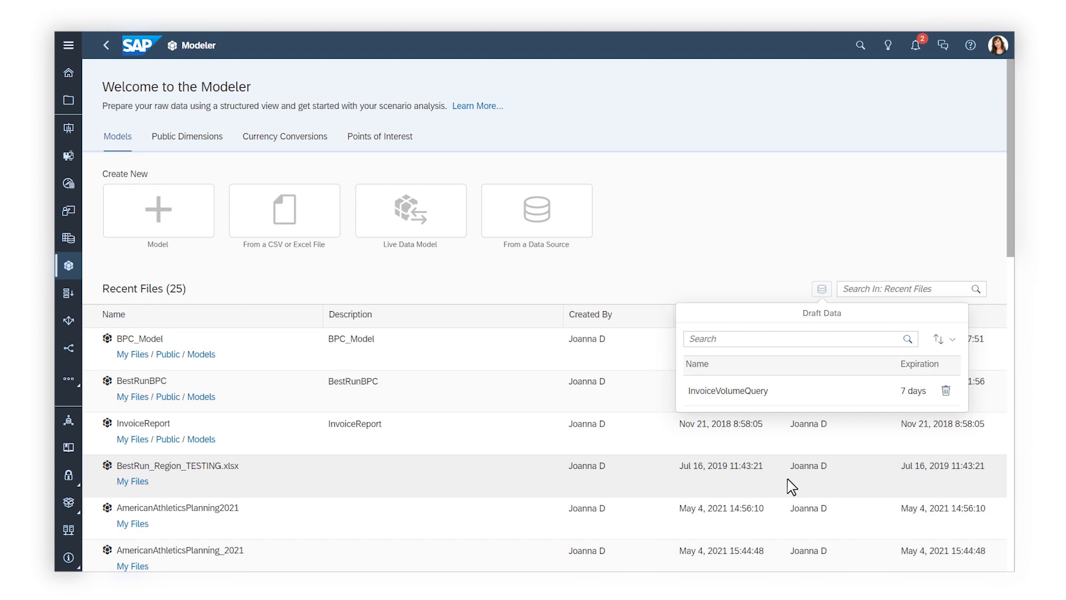
pyautogui.click(701, 392)
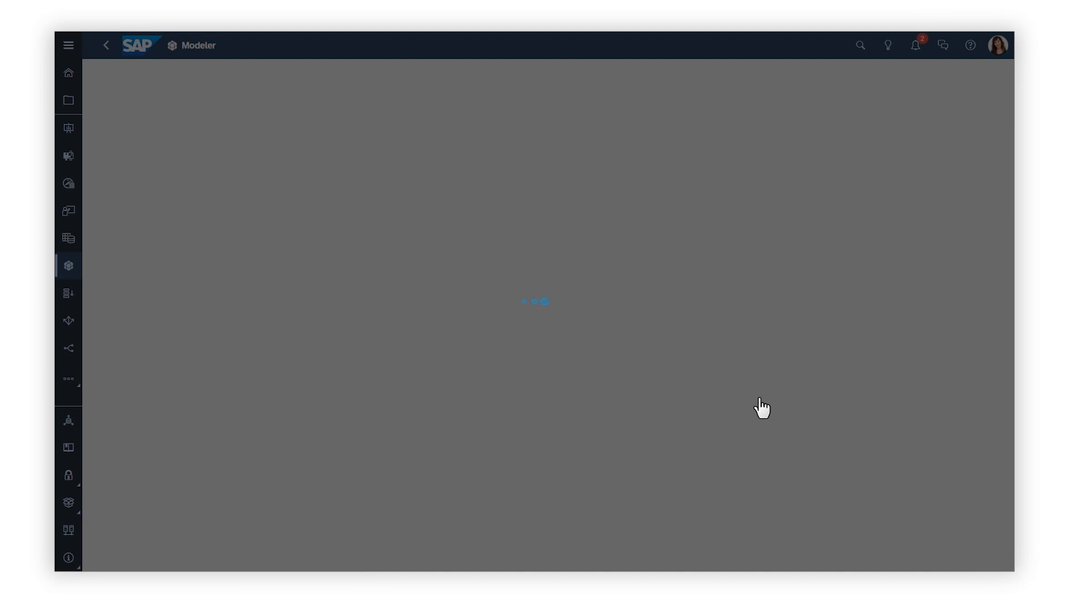